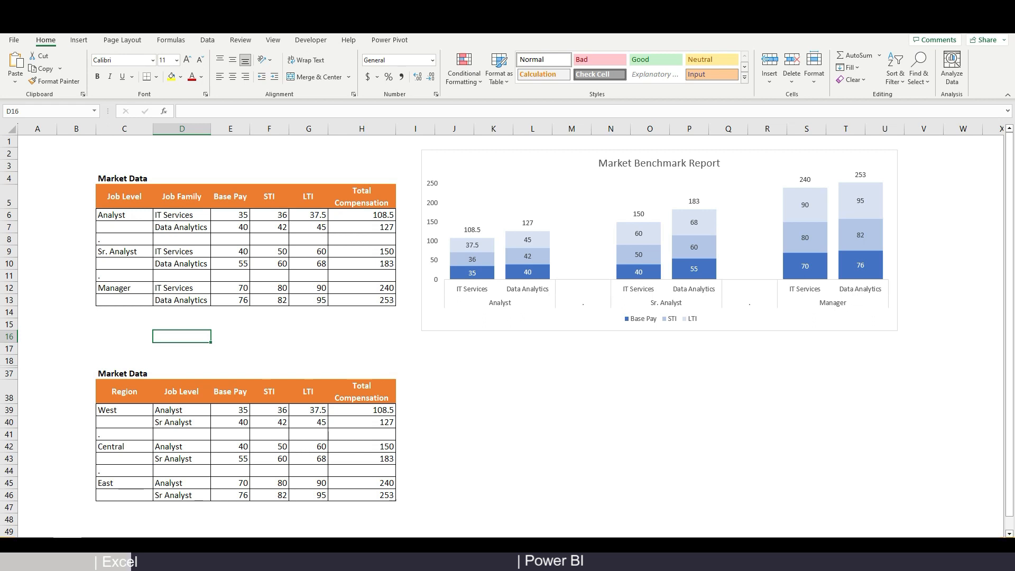
Look over the job table, the Region table C38:H46 and the Market Benchmark Report chart
click(119, 178)
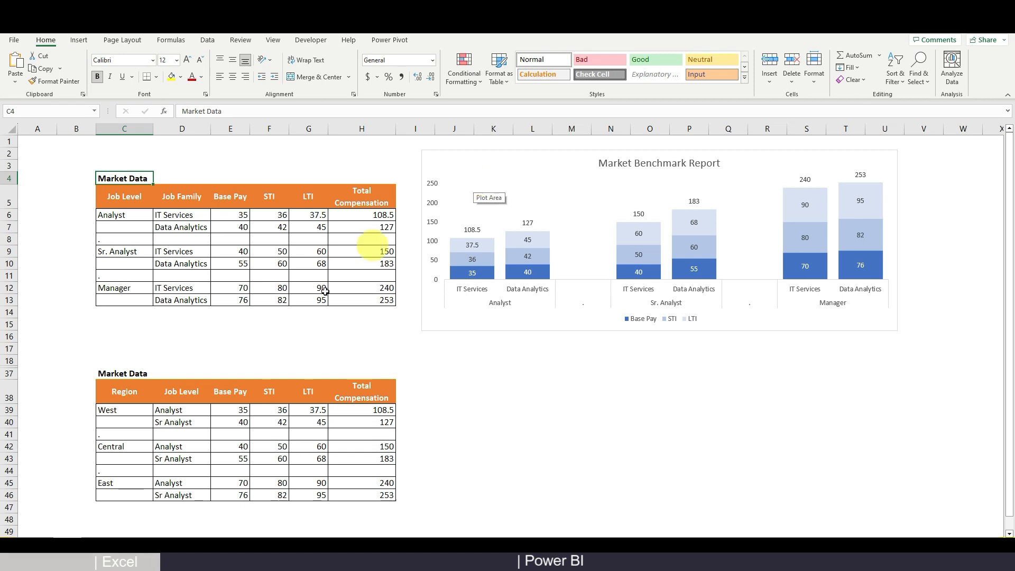
click(124, 397)
drag(123, 397, 373, 492)
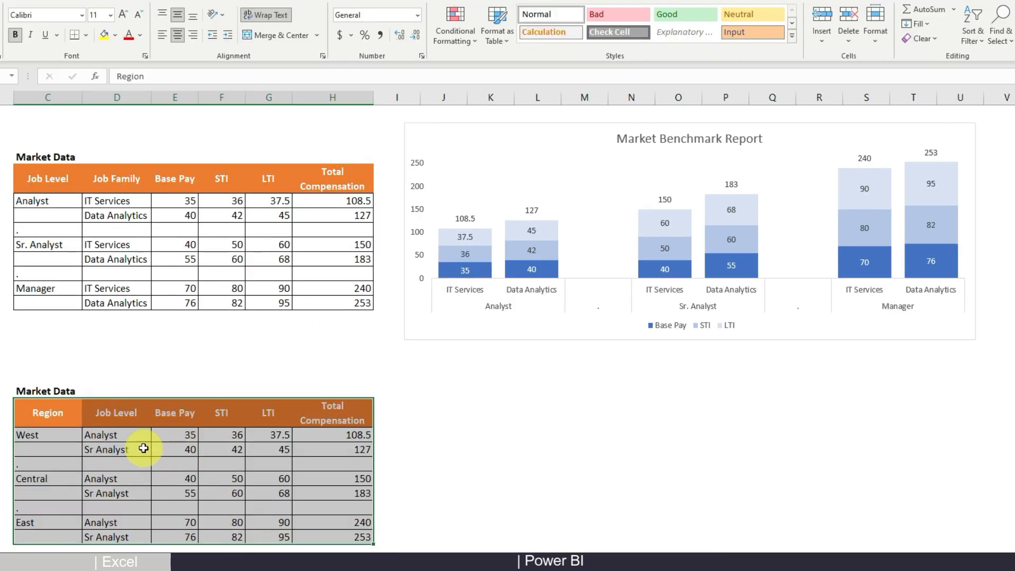
click(216, 435)
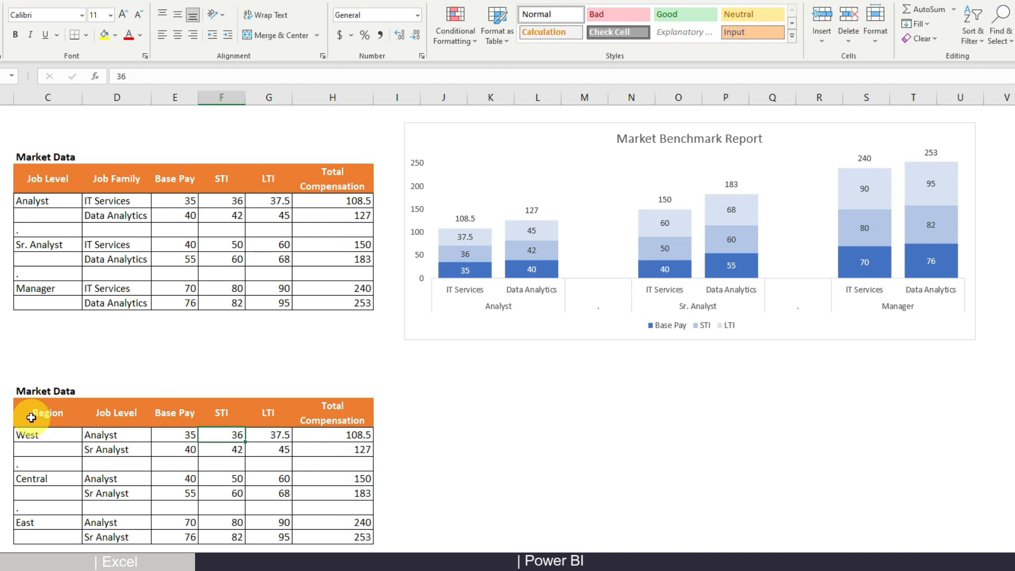
click(409, 320)
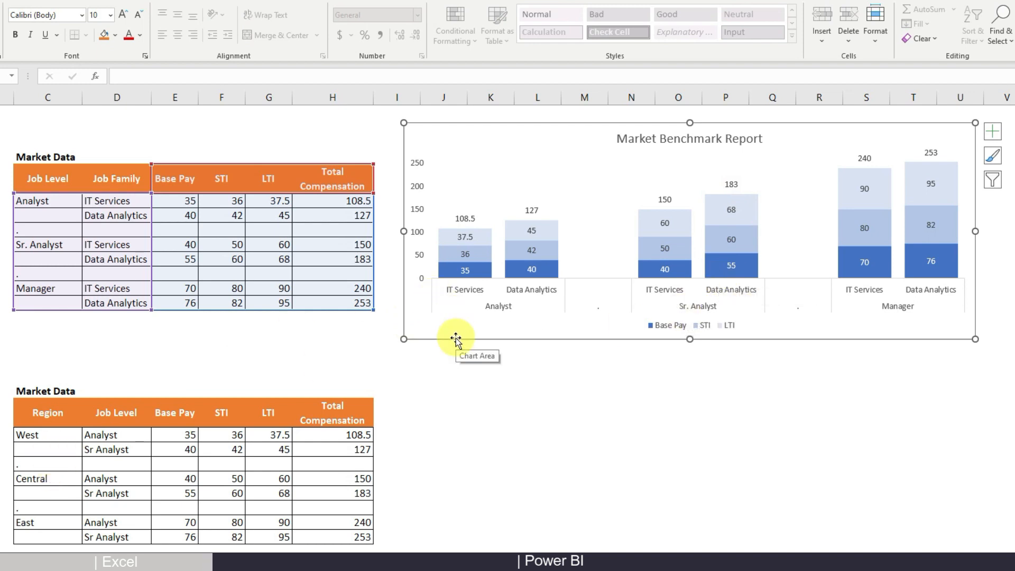
click(446, 374)
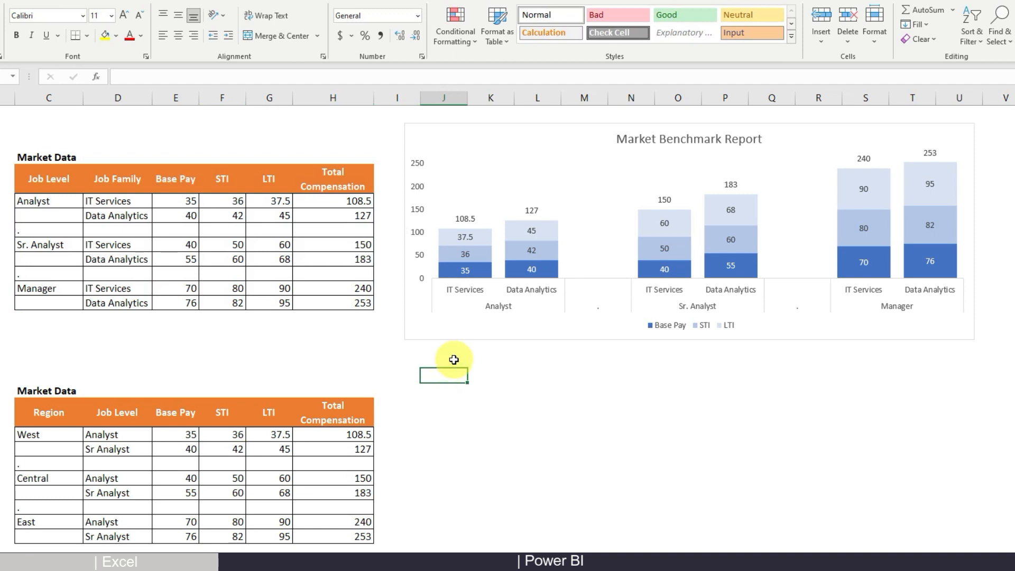
click(171, 200)
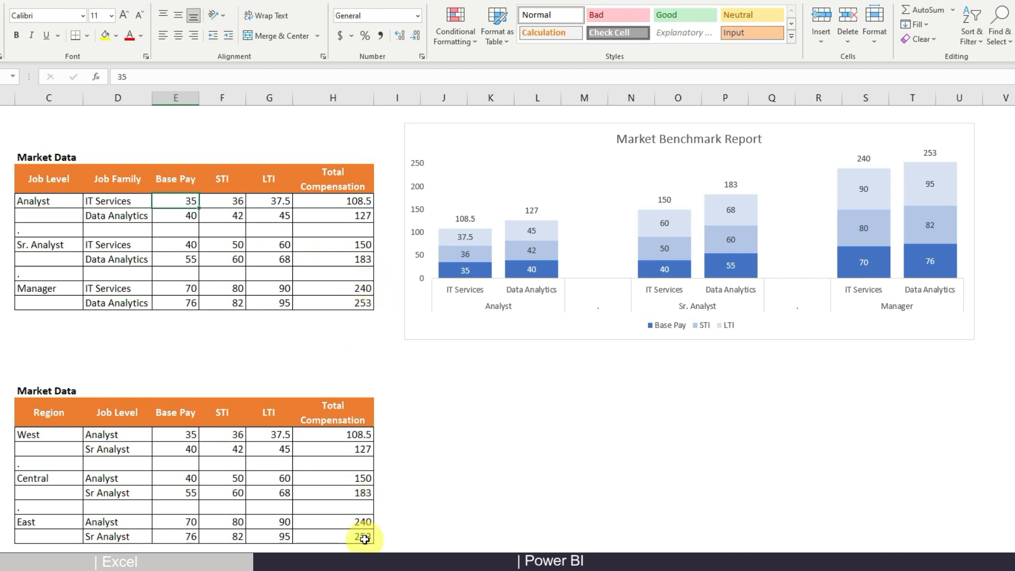
Copy the Market Benchmark Report chart and paste it beside the Region table
click(405, 328)
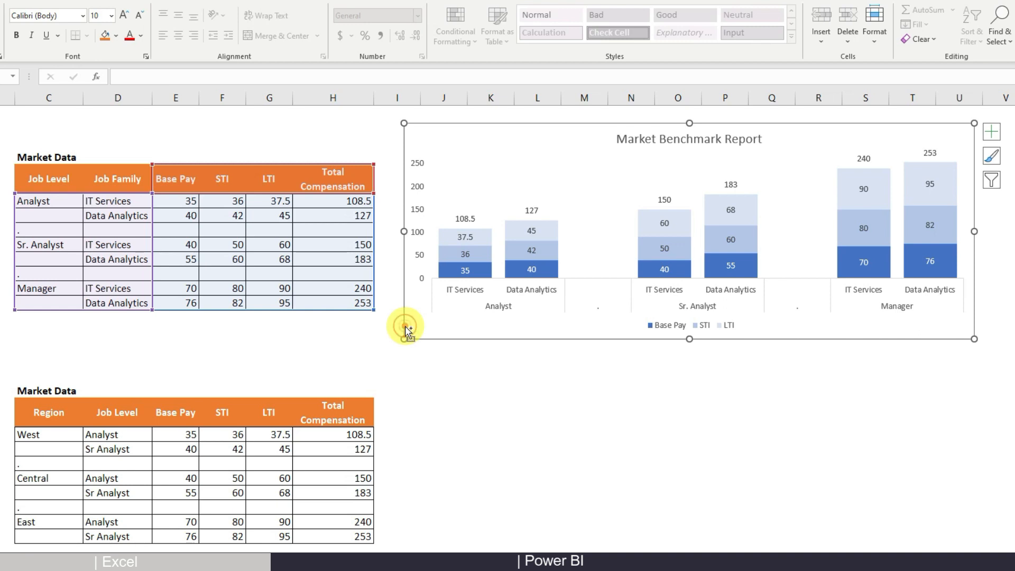
key(ctrl+c)
click(416, 392)
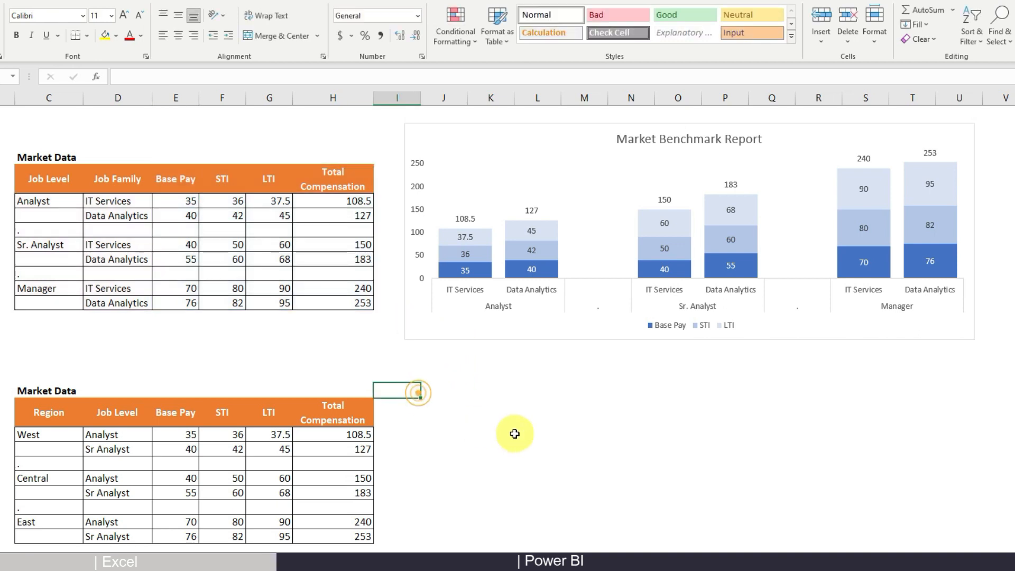
key(ctrl+v)
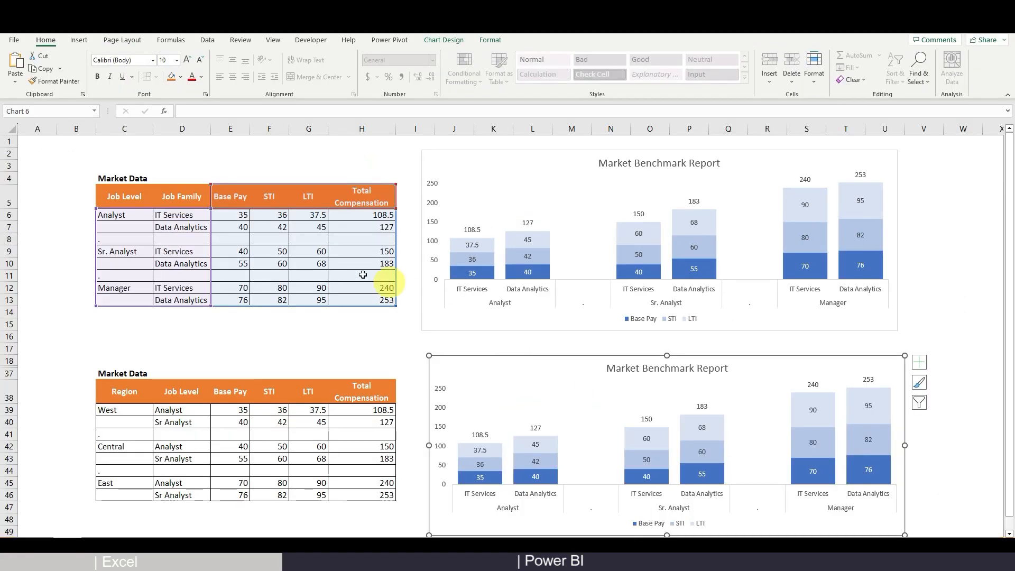
Point the pasted chart copy at the Region table rows, nudge it left, then delete it
drag(269, 305, 281, 495)
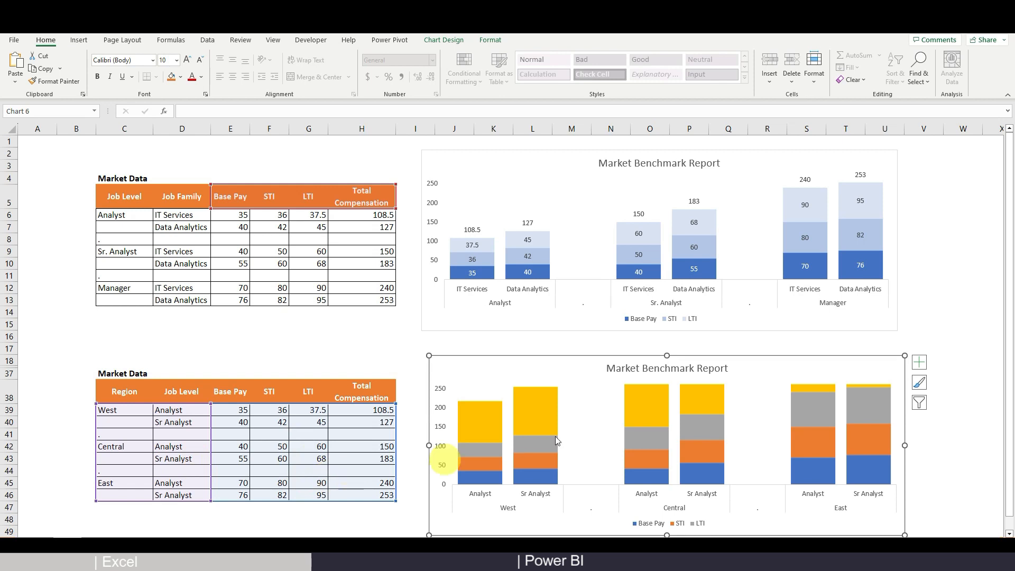
mouse_move(548, 429)
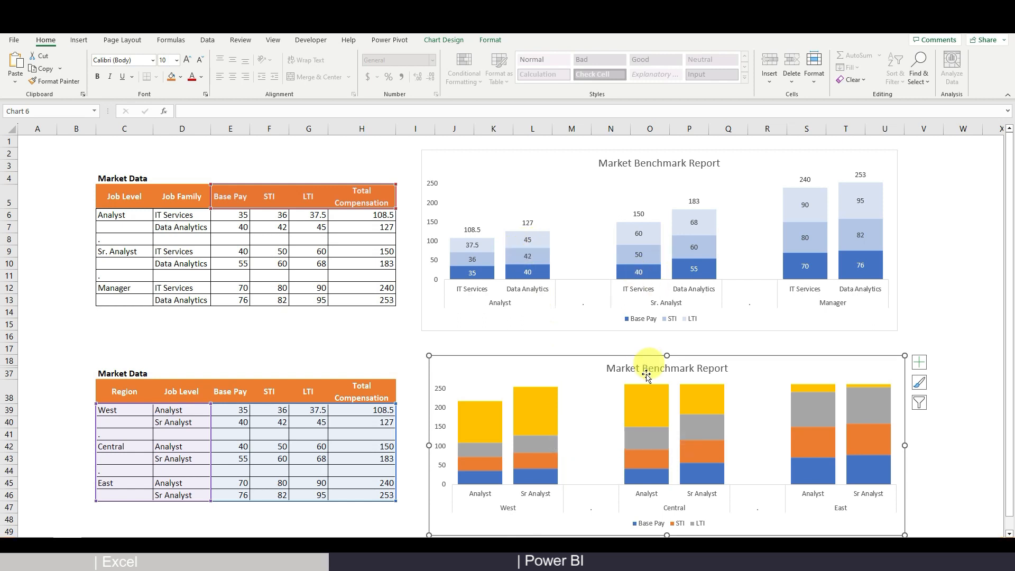
drag(542, 359, 536, 360)
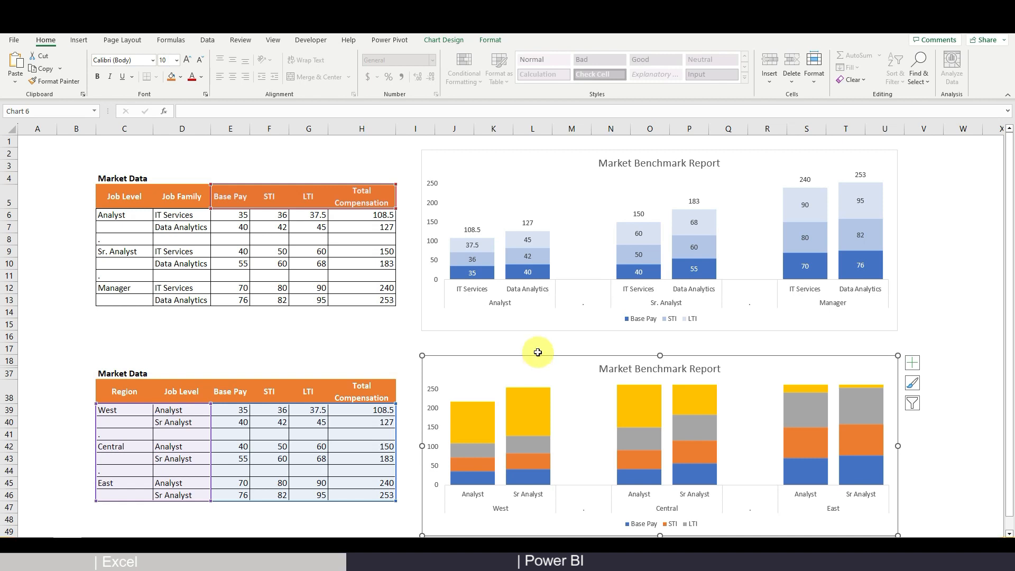
key(Delete)
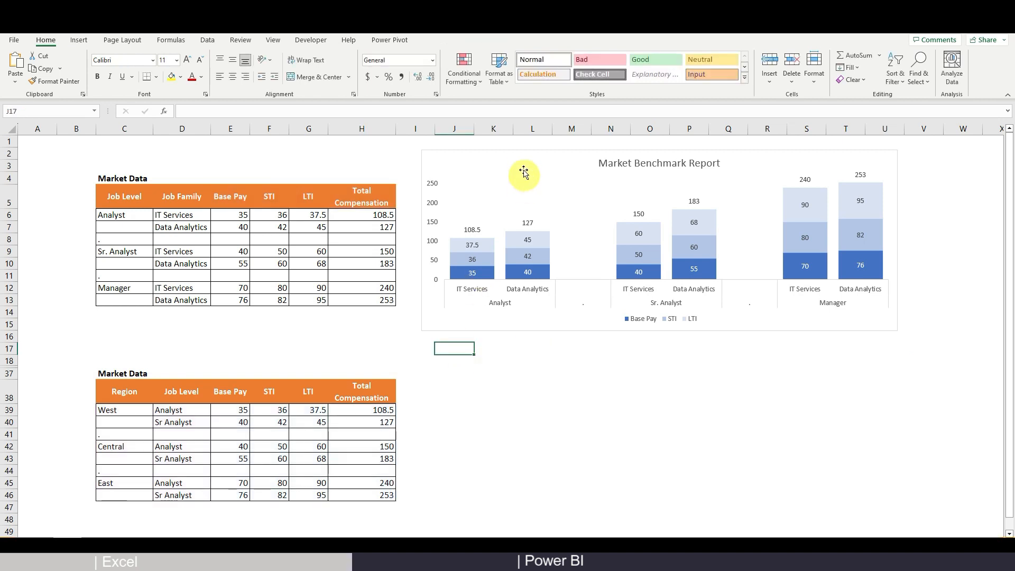
Save the job-level chart as the template Double Stacked Column Chart.crtx, overwriting the existing file
click(523, 169)
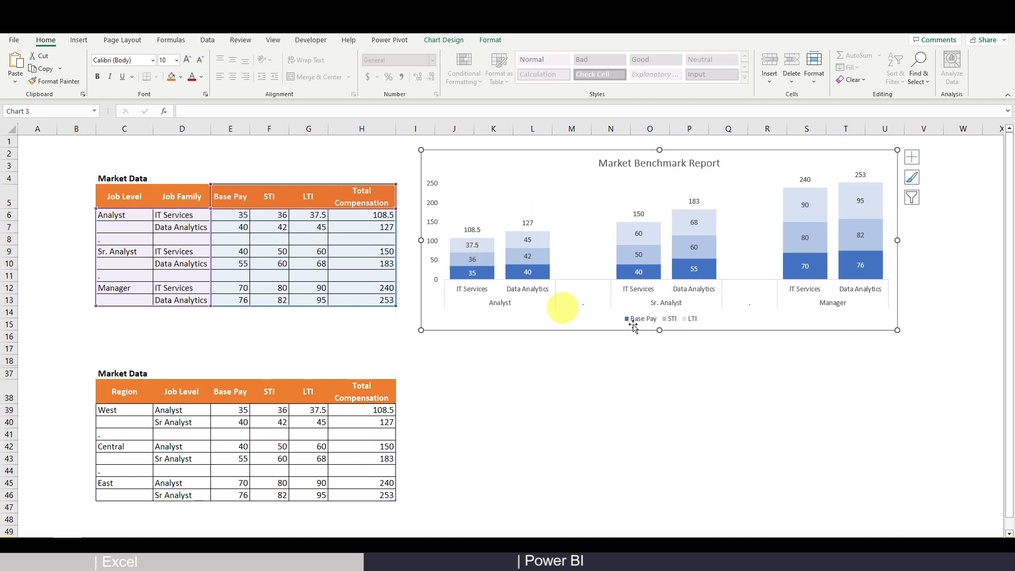
right_click(574, 226)
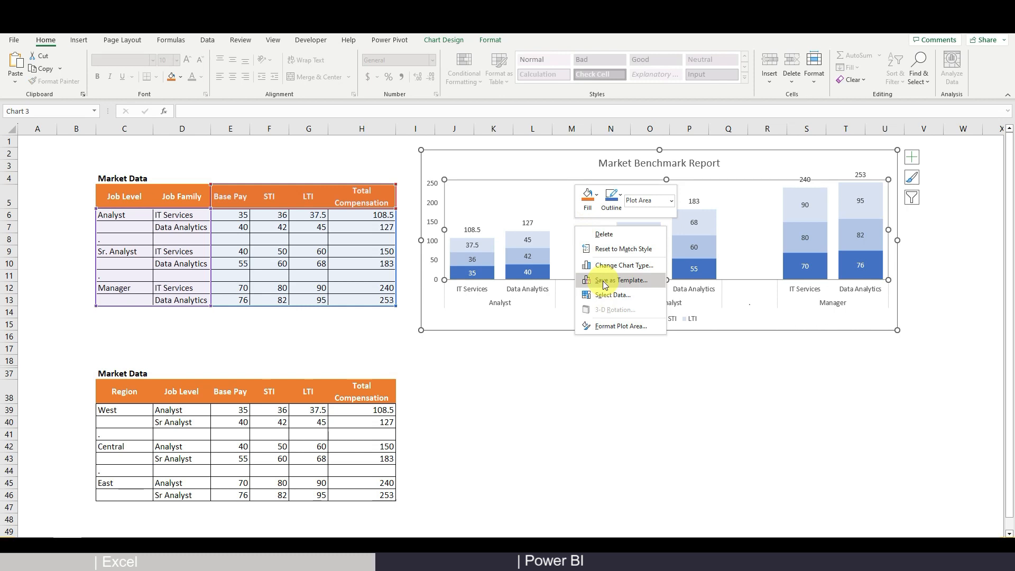
click(606, 282)
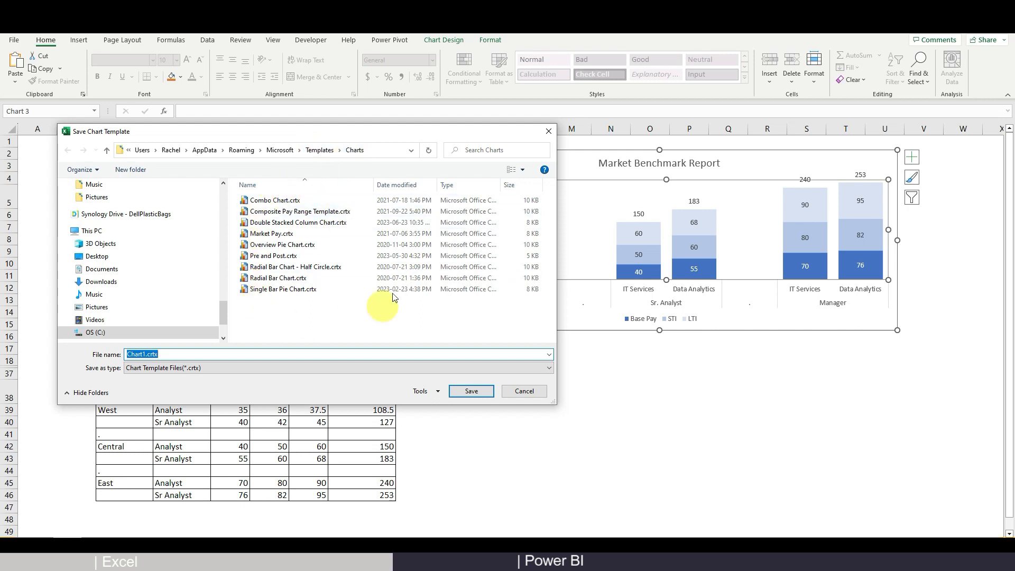
click(316, 224)
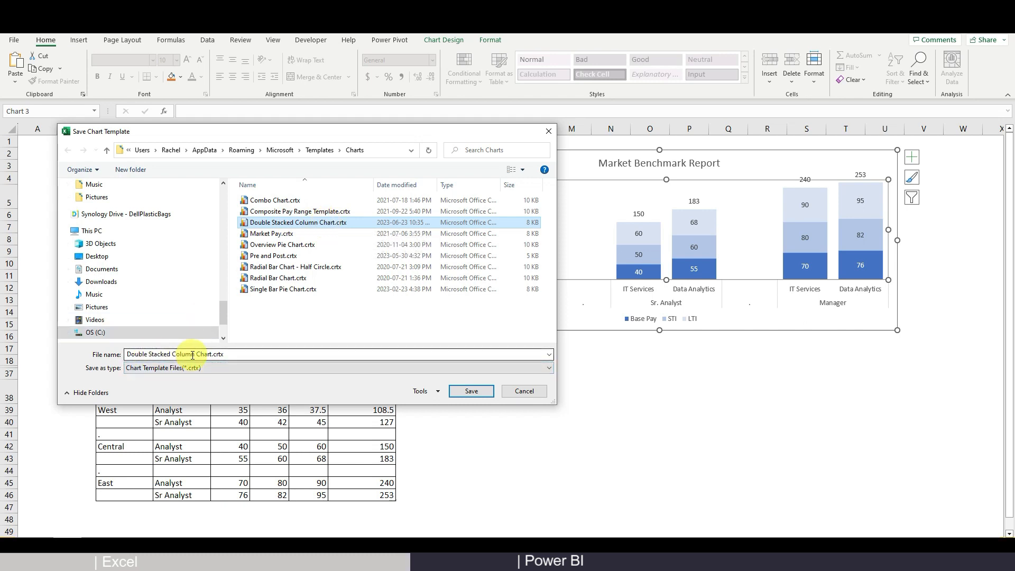
click(459, 392)
click(527, 293)
click(450, 389)
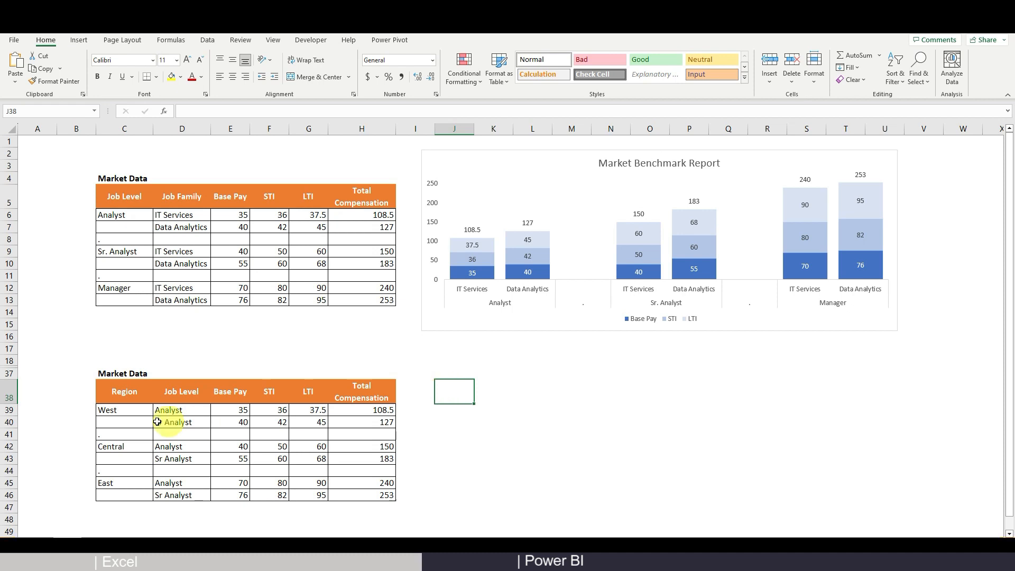
Insert a chart of Region table C38:H46 using the Double Stacked Column Chart template
drag(128, 396, 365, 491)
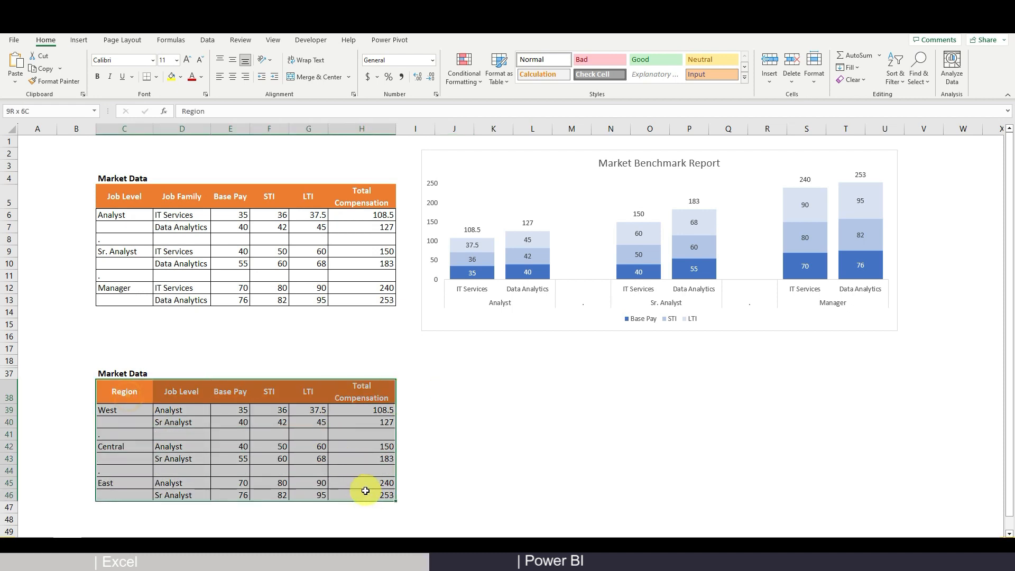
click(83, 41)
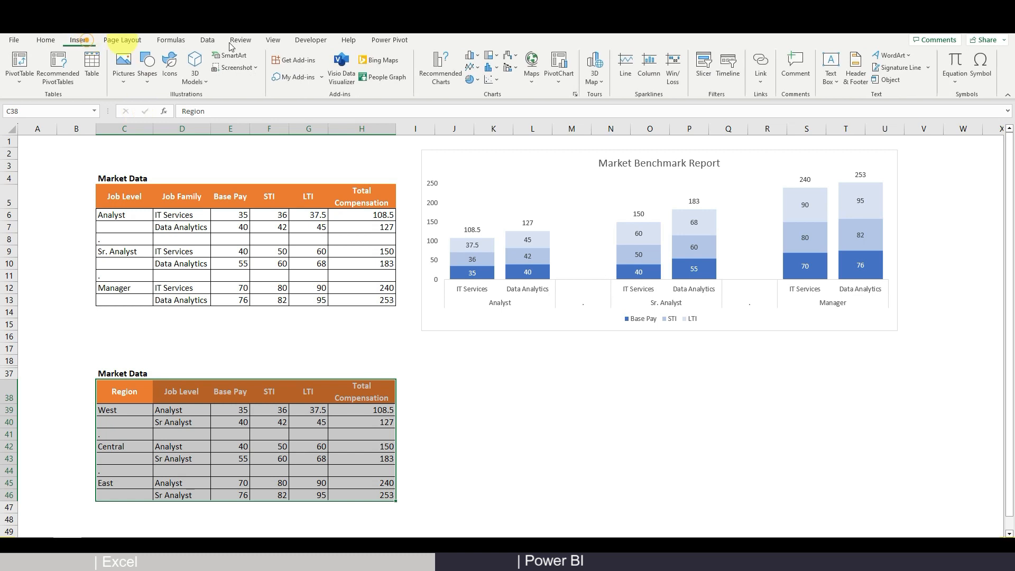
click(440, 70)
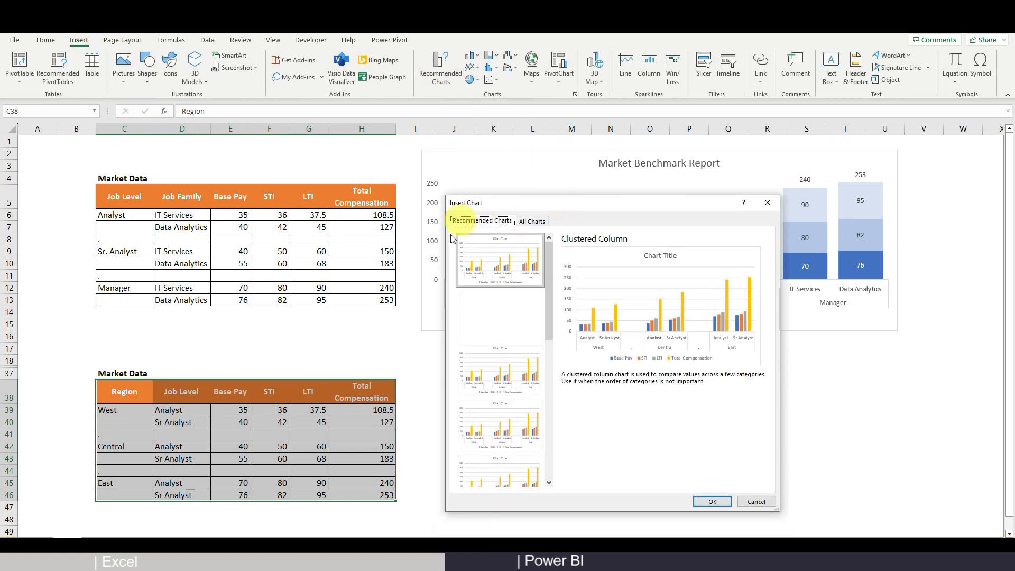
click(532, 223)
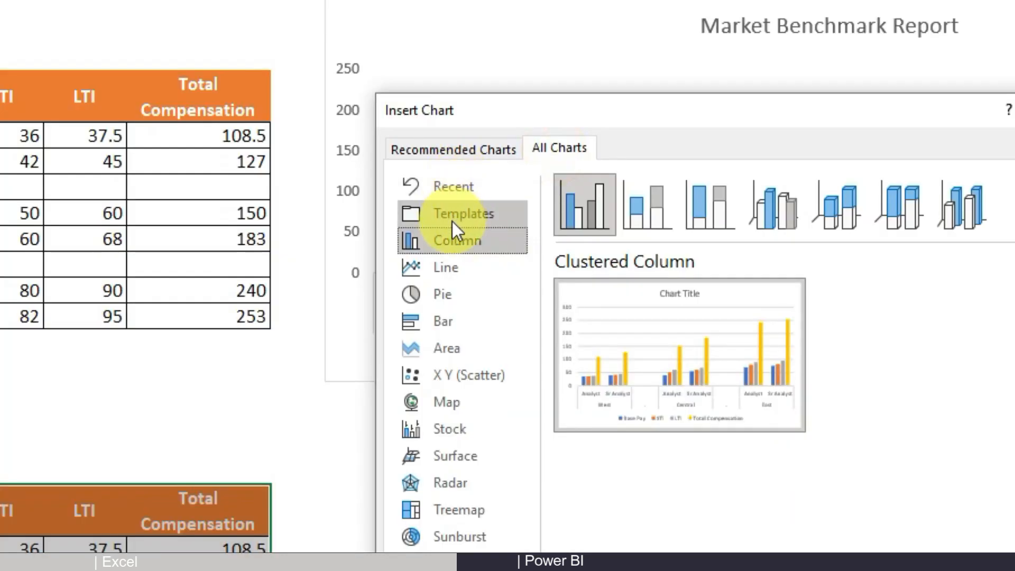
click(452, 220)
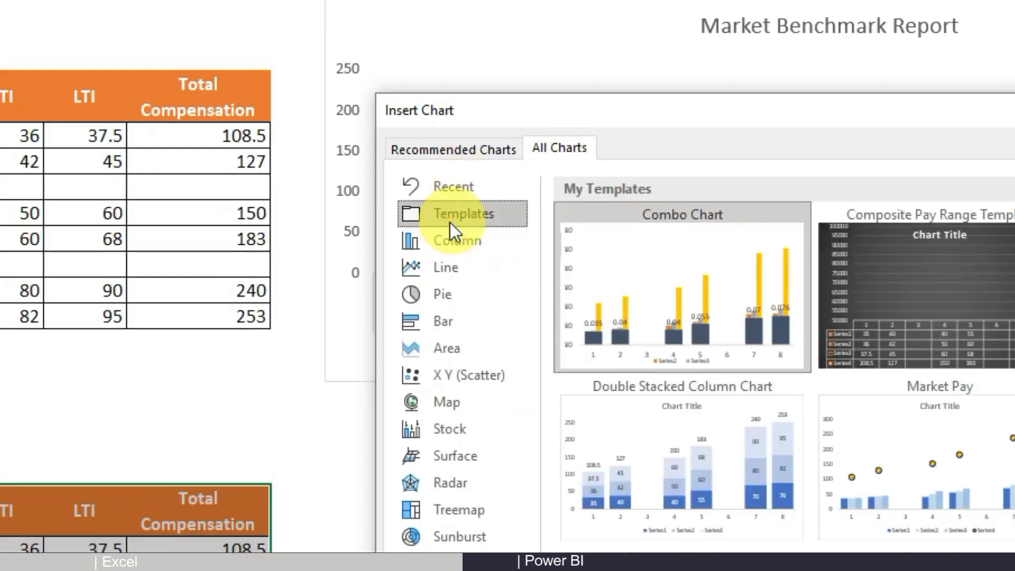
scroll(695, 342, down, 3)
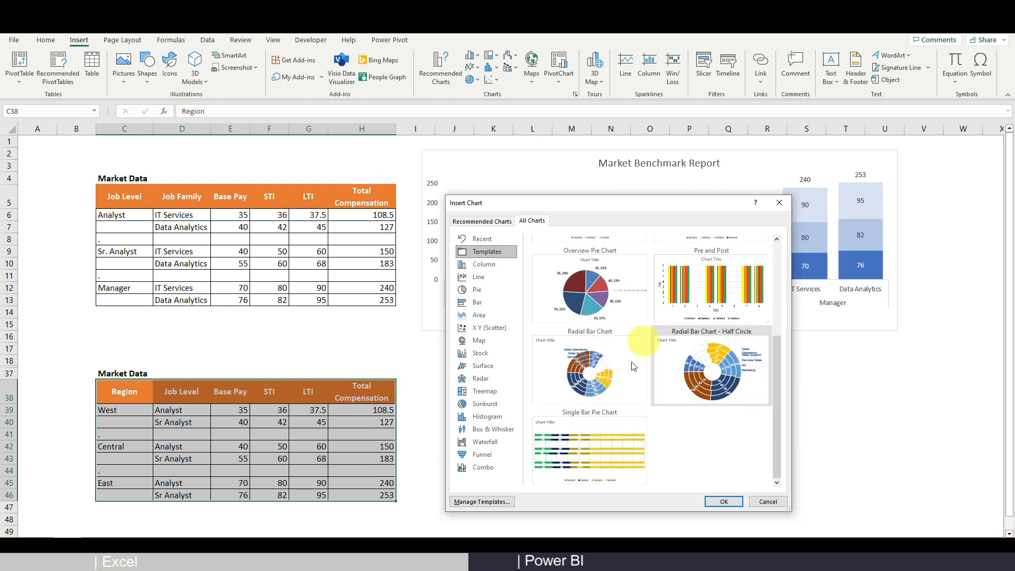
scroll(612, 394, up, 3)
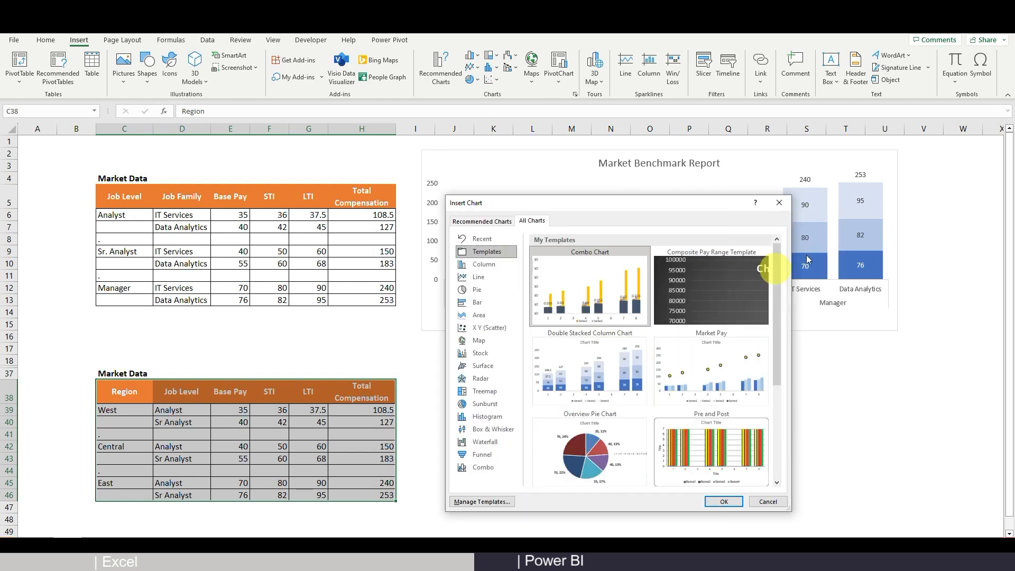
click(550, 365)
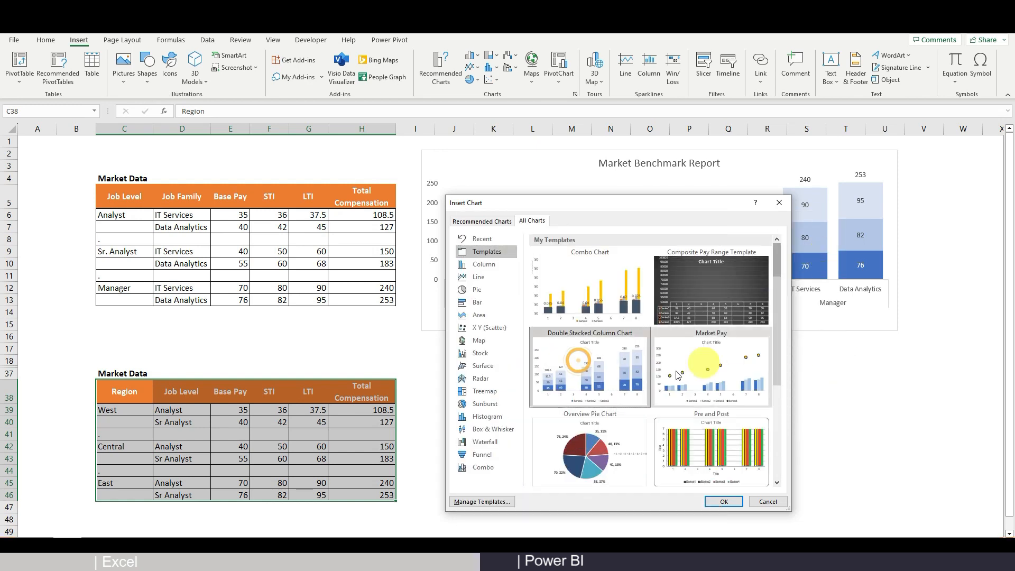
click(723, 500)
Move the new Region chart below the Market Benchmark Report chart and widen it
drag(453, 249, 510, 349)
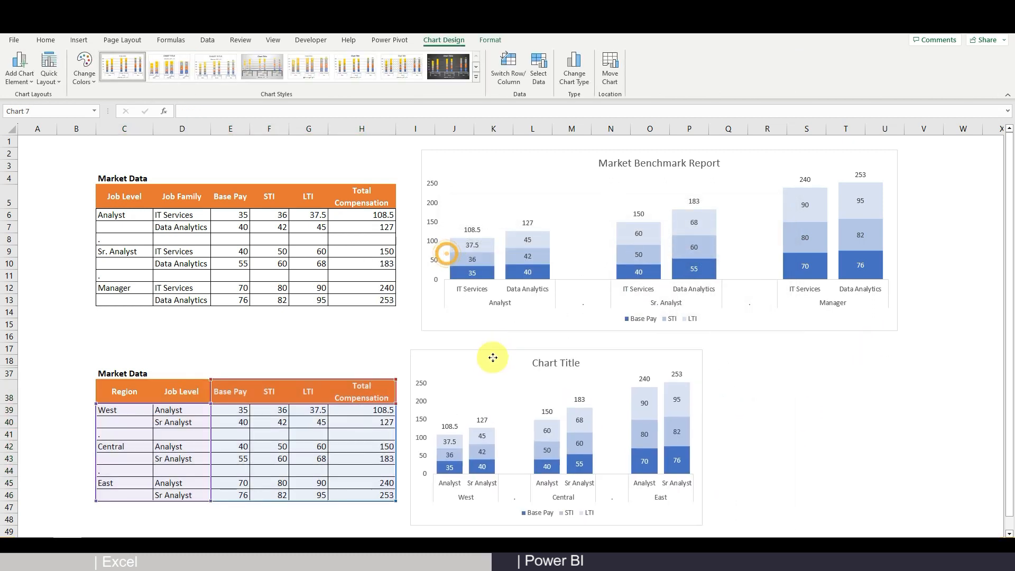
drag(725, 525, 898, 521)
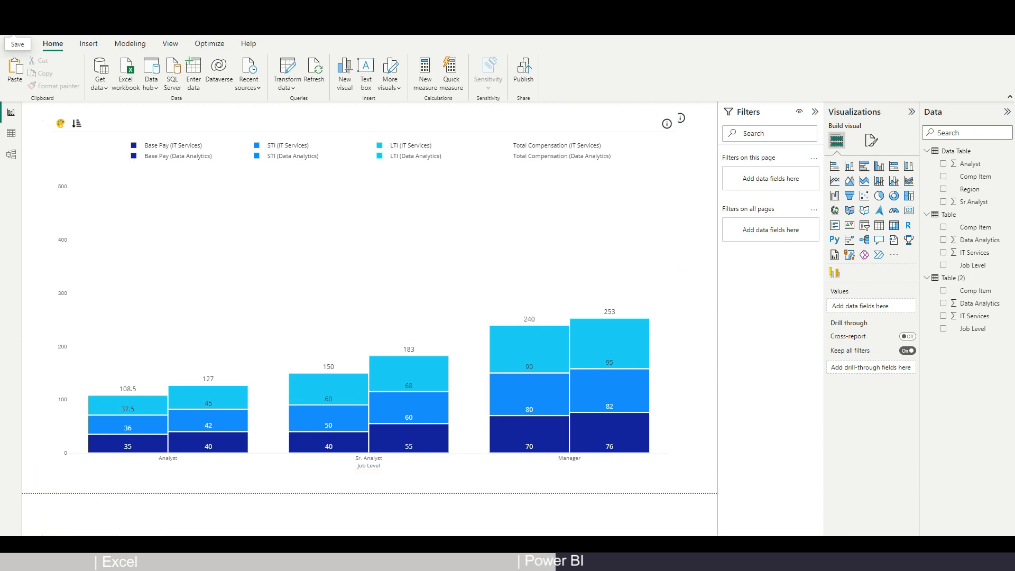
Select the Power BI job-level stacked column visual to view its fields and bar tooltip
click(669, 193)
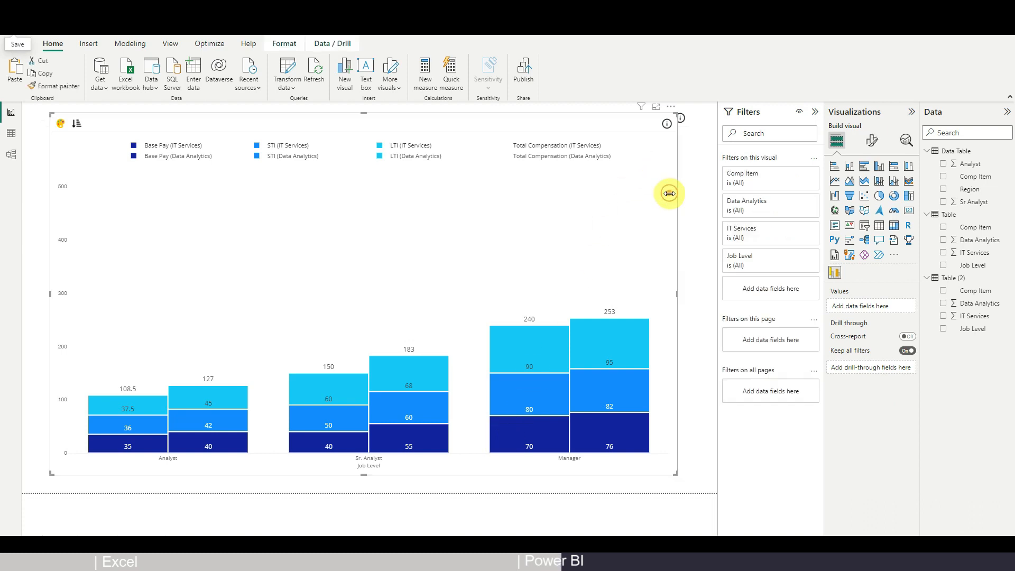
mouse_move(355, 392)
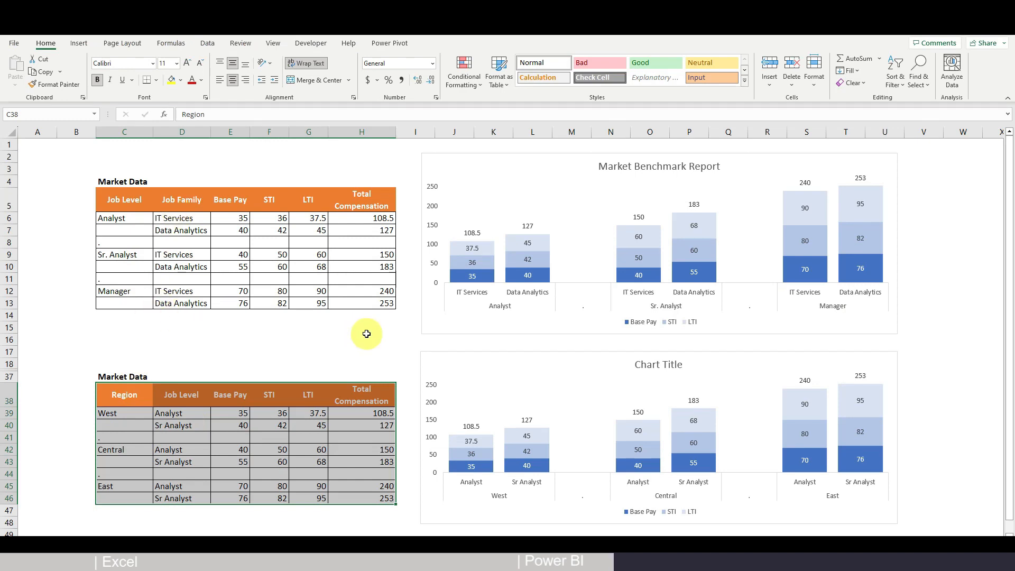
Select Region table C38:H46 in Excel, then shrink the Power BI job-level chart to half height
click(126, 395)
drag(126, 395, 340, 495)
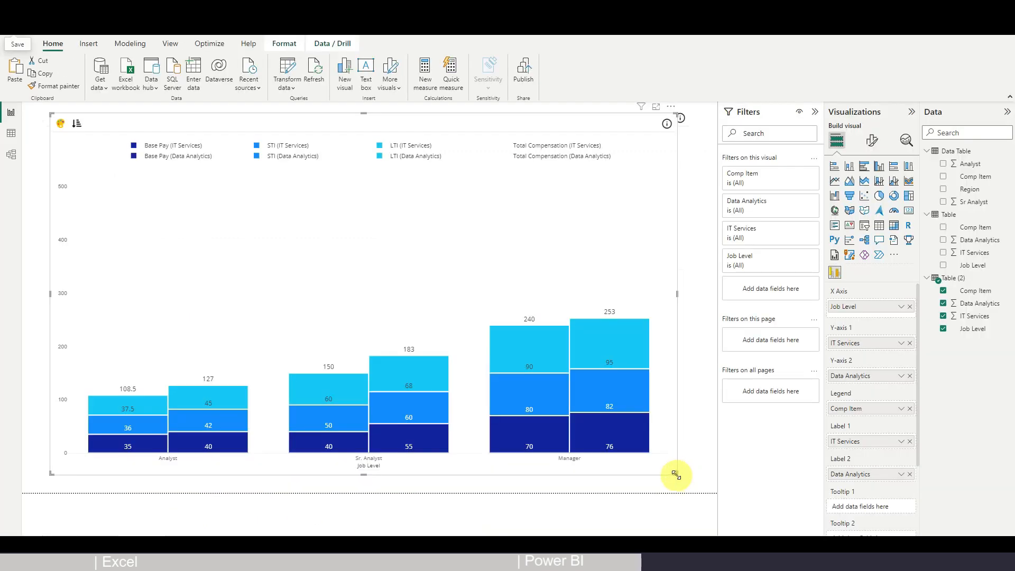
drag(676, 474, 664, 276)
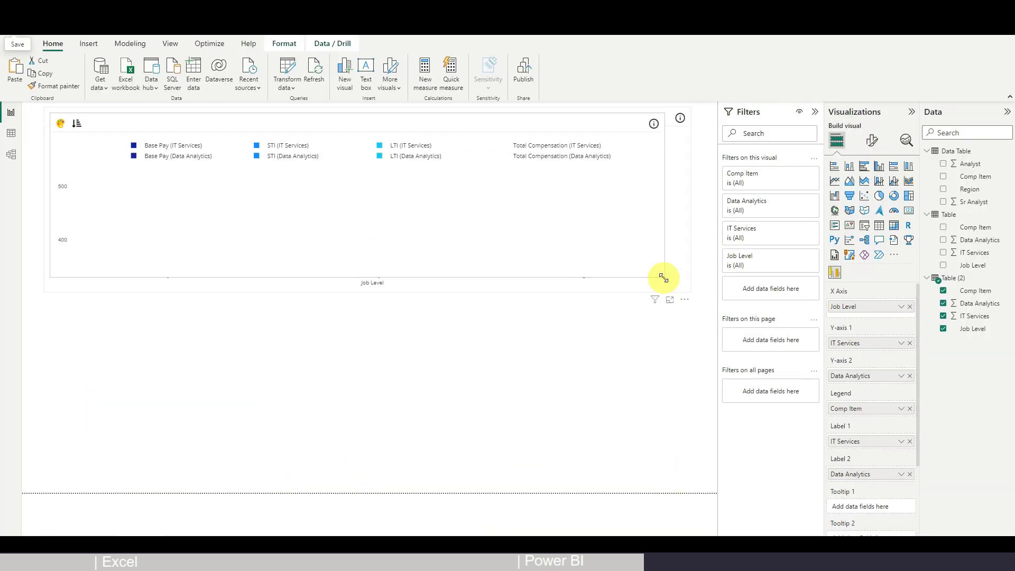
click(158, 436)
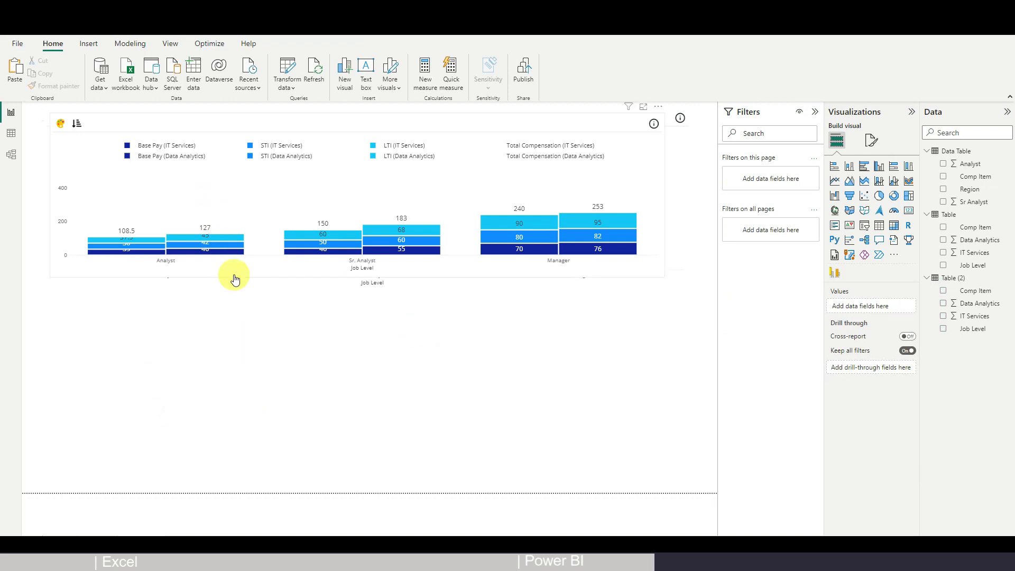
click(958, 150)
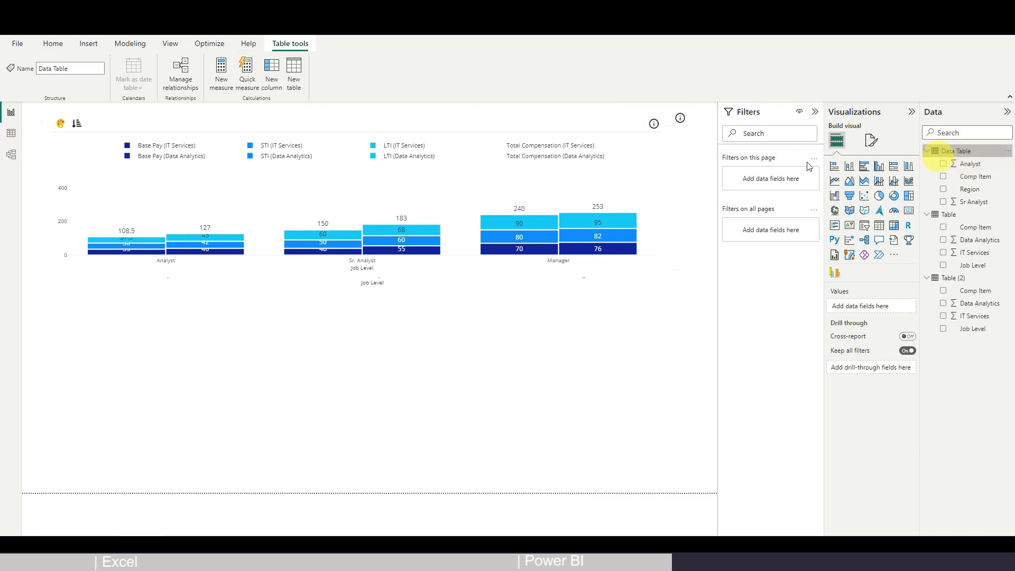
click(11, 133)
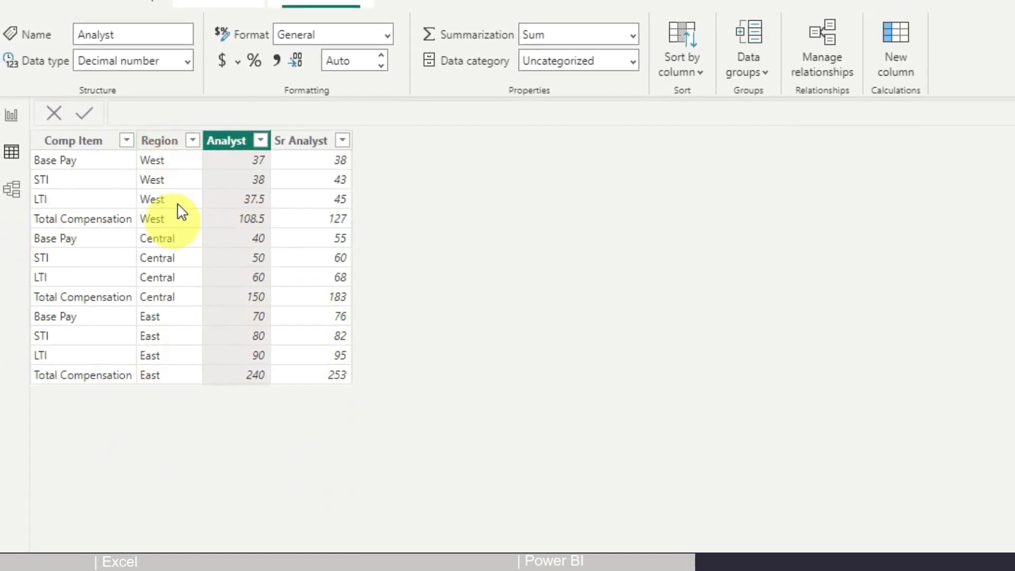
click(7, 127)
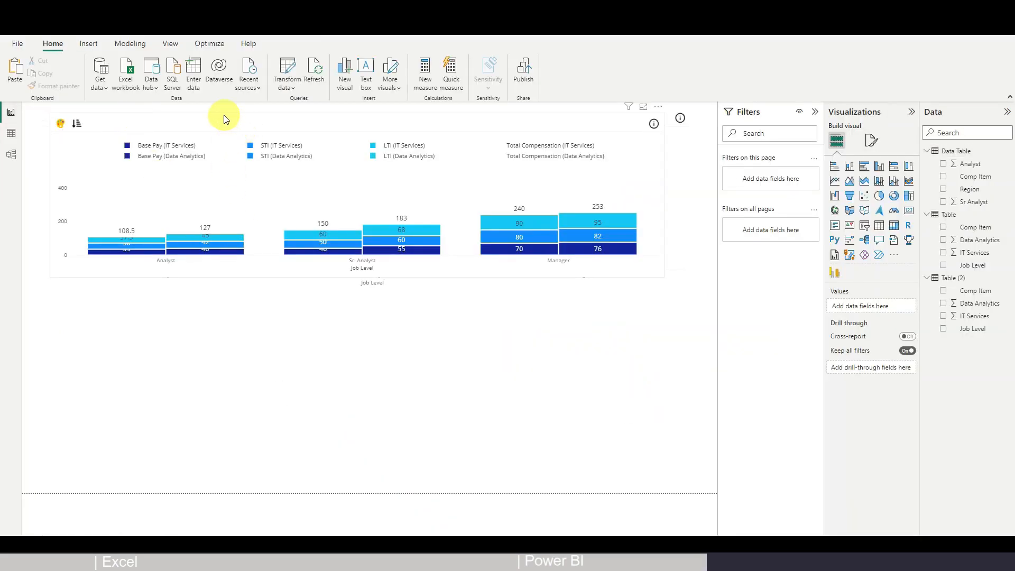
click(223, 115)
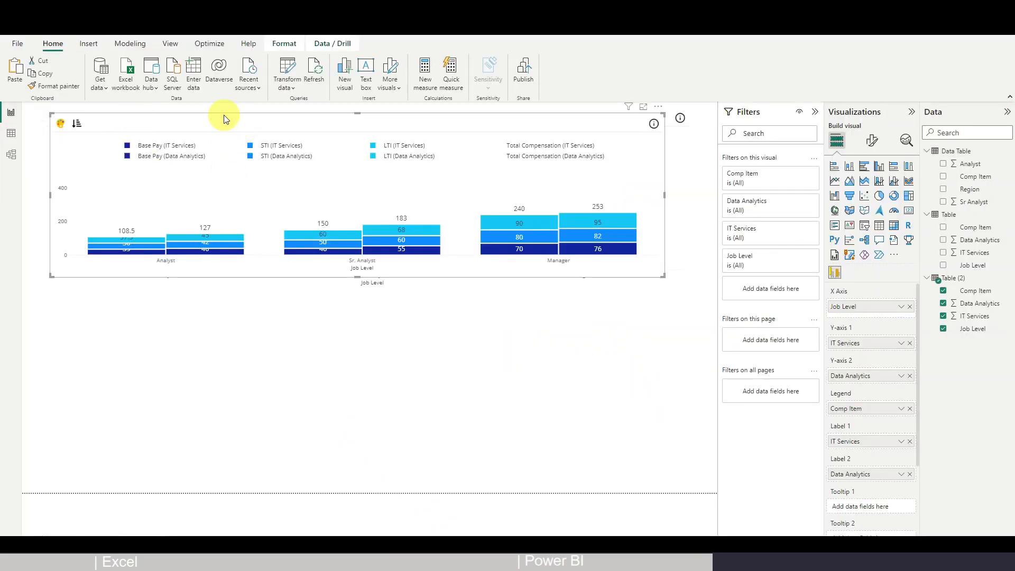
Copy and paste the job-level chart, then move the copy beneath the original
key(ctrl+c)
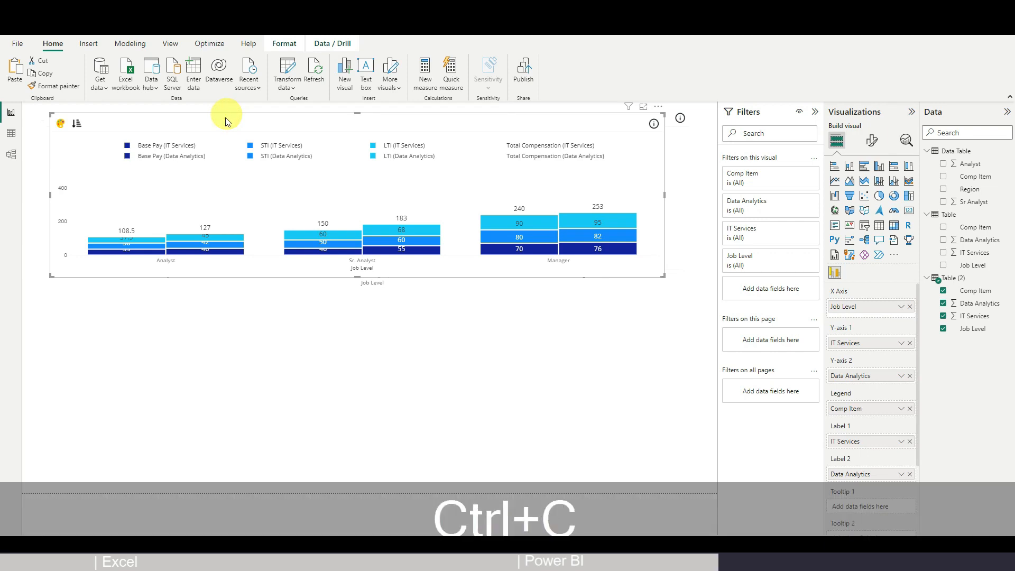
click(69, 312)
key(ctrl+v)
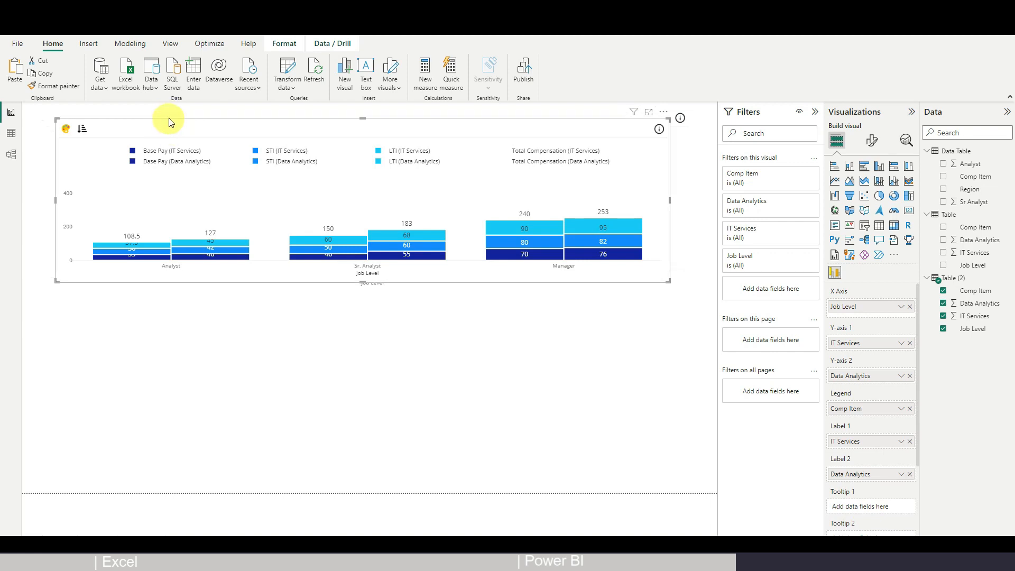
drag(166, 120, 150, 118)
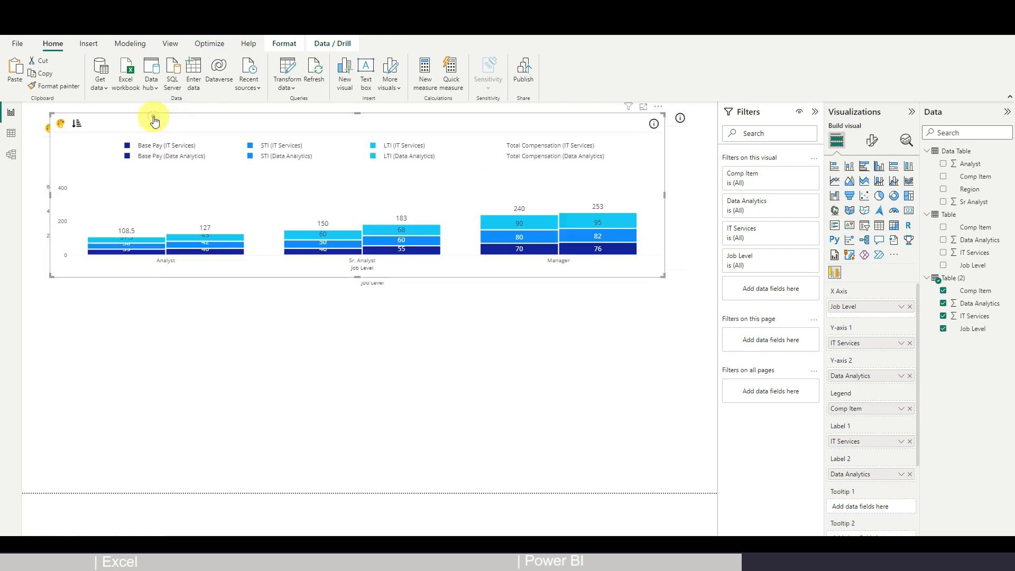
drag(156, 118, 166, 332)
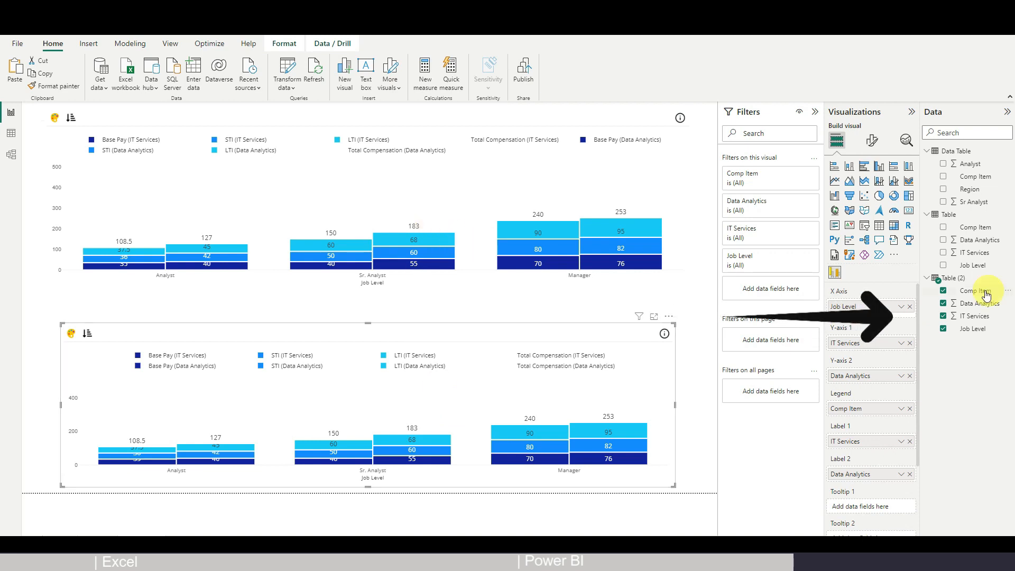
Clear Job Level, IT Services, Data Analytics, Comp Item and both label fields from the copy
click(910, 307)
click(910, 338)
click(910, 371)
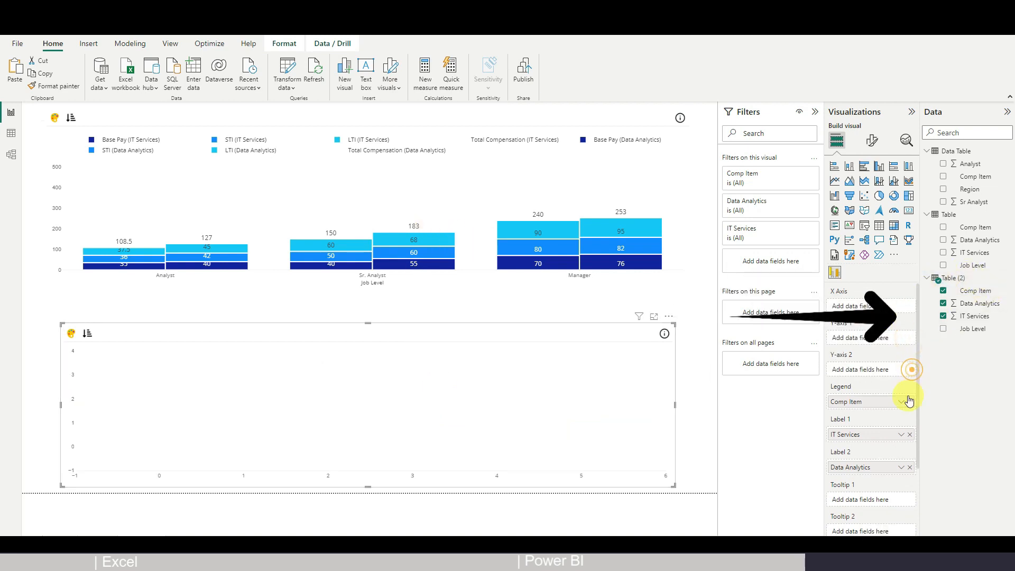
click(910, 402)
click(910, 433)
click(911, 465)
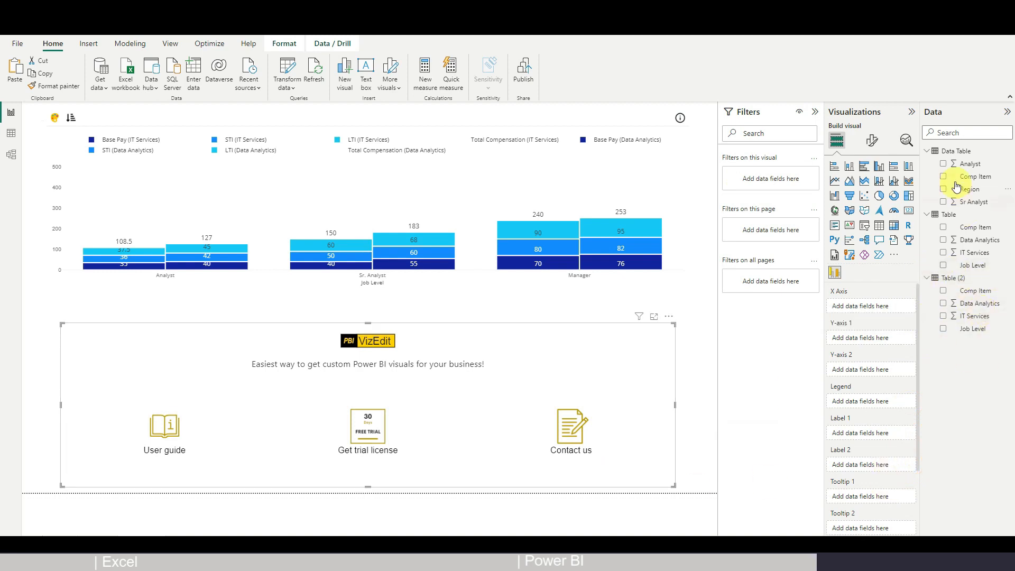
Add Region to X Axis, Analyst and Sr Analyst to Y-axes and Labels, Comp Item to Legend
click(954, 153)
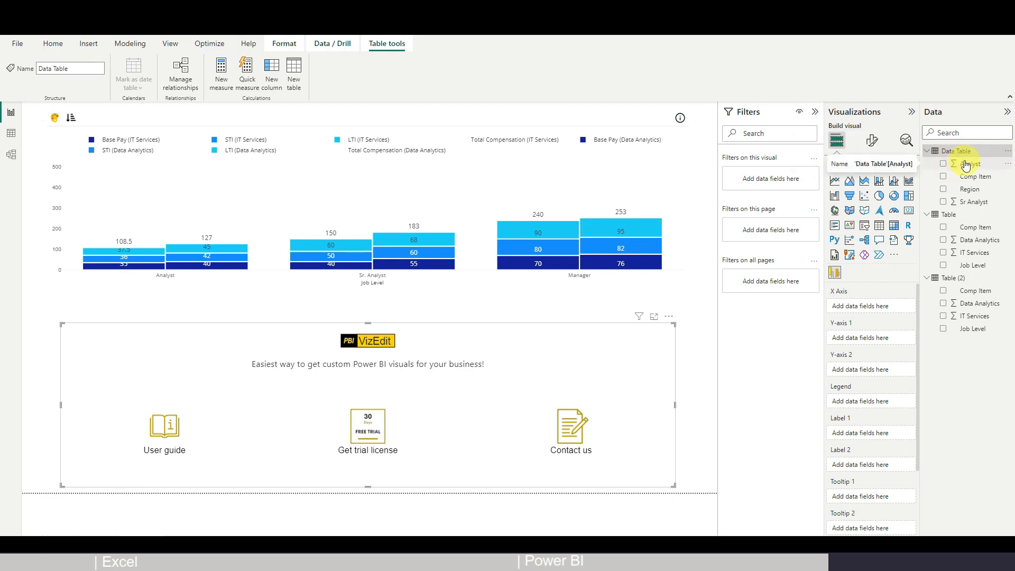
drag(972, 166, 873, 338)
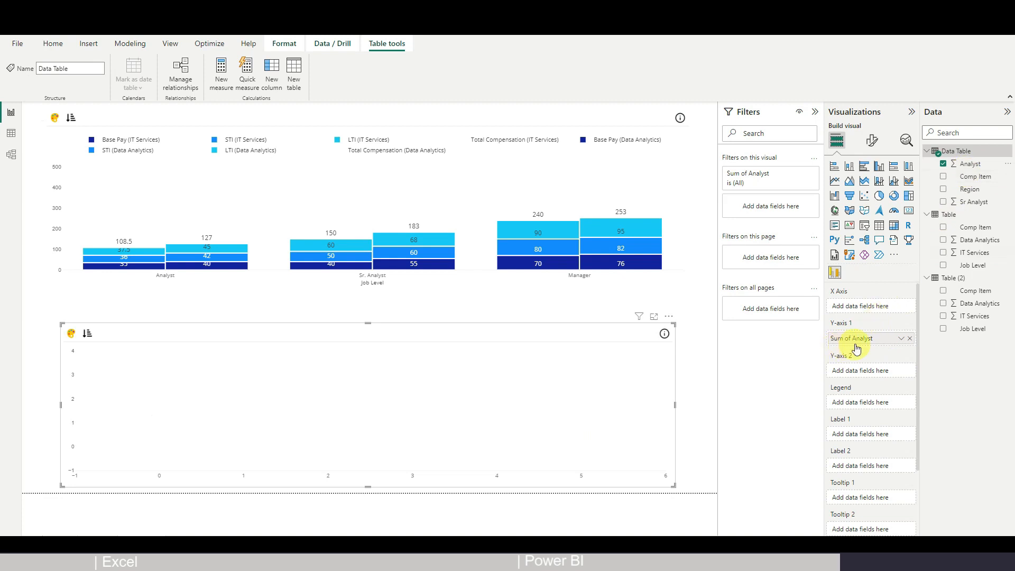
drag(971, 164, 870, 438)
drag(974, 182, 882, 306)
drag(974, 202, 877, 489)
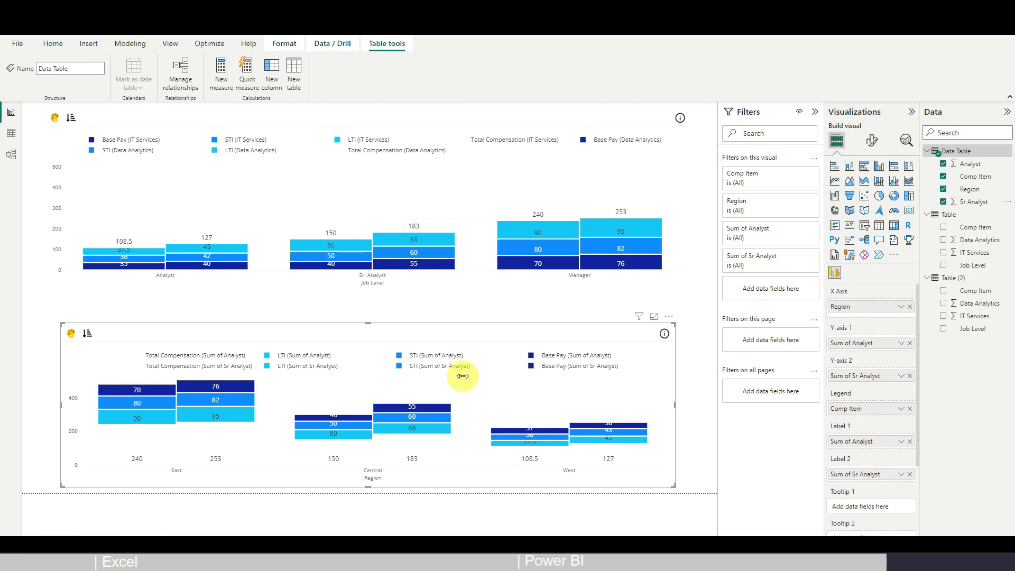
Rename Sum of Analyst to Analyst for this visual only
click(900, 347)
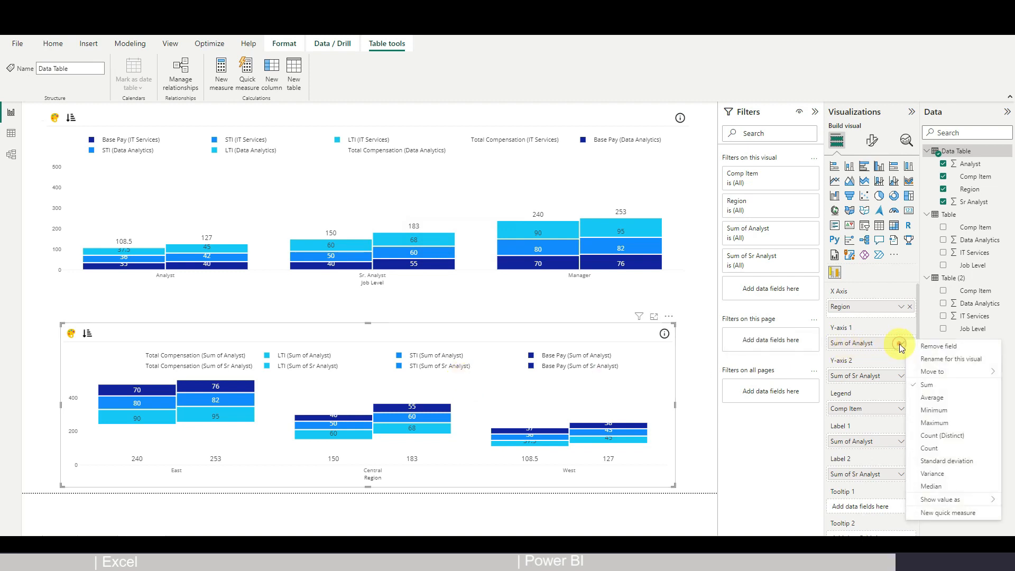
click(935, 360)
key(shift+ctrl+Right)
key(shift+ctrl+Right)
key(Delete)
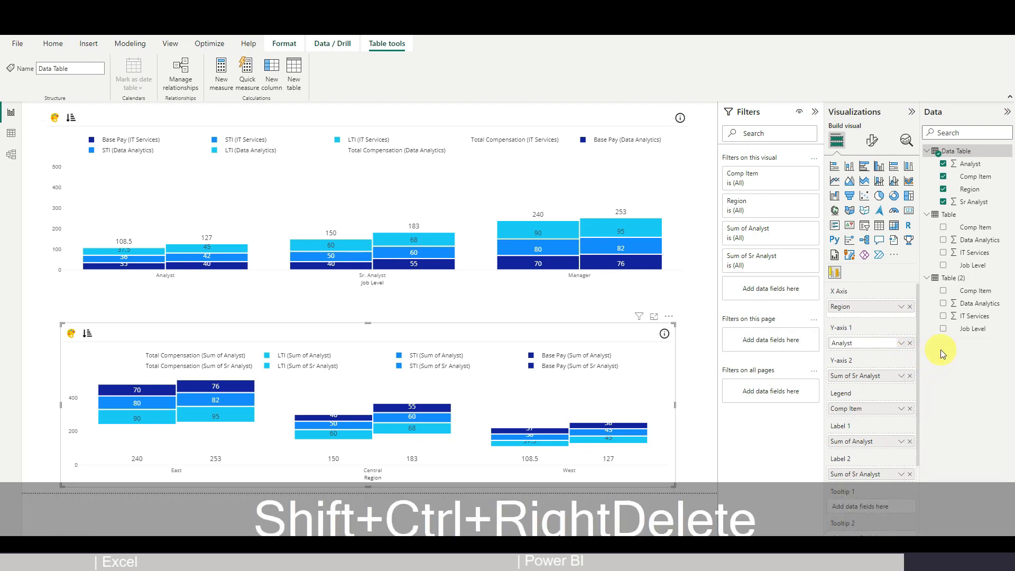
click(901, 376)
click(698, 435)
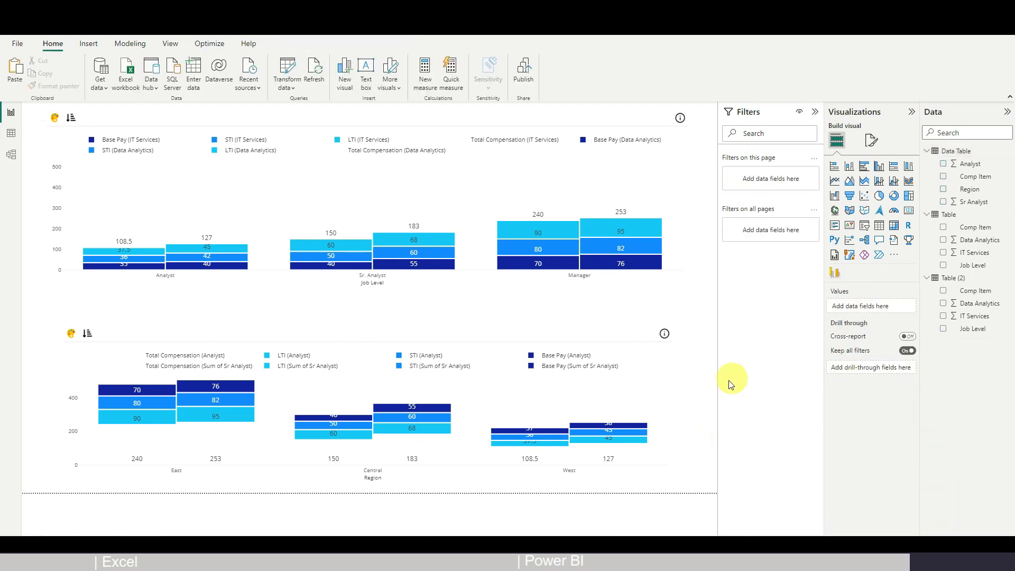
Sort the Region chart ascending (West, Central, East) and make it taller
click(664, 367)
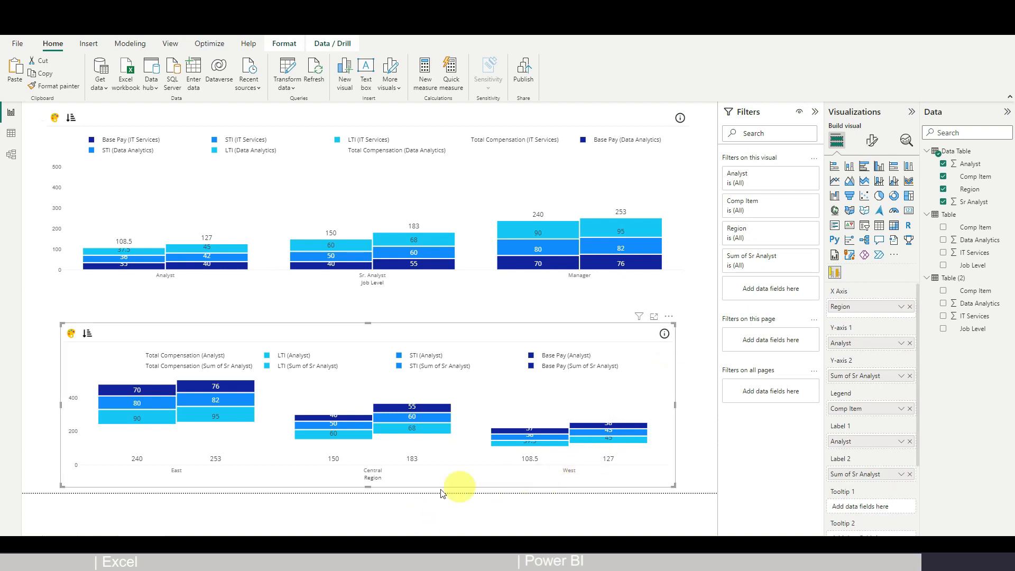
click(670, 317)
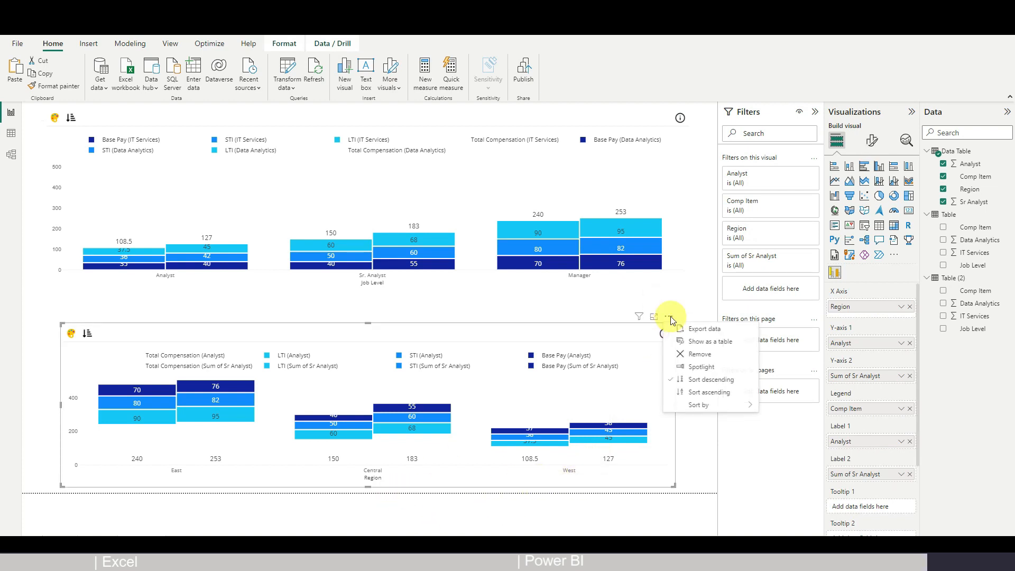
click(710, 393)
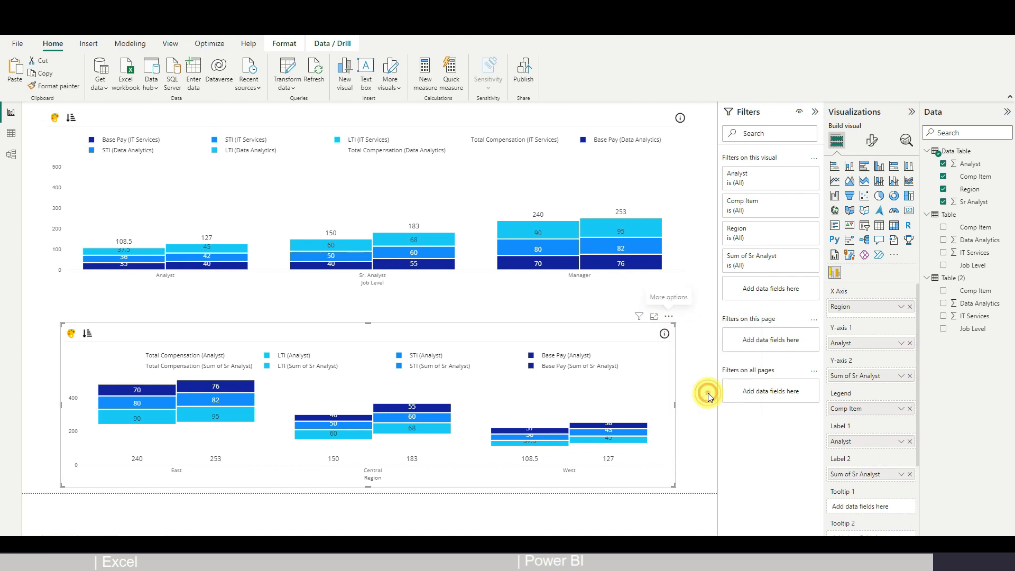
drag(370, 324, 375, 304)
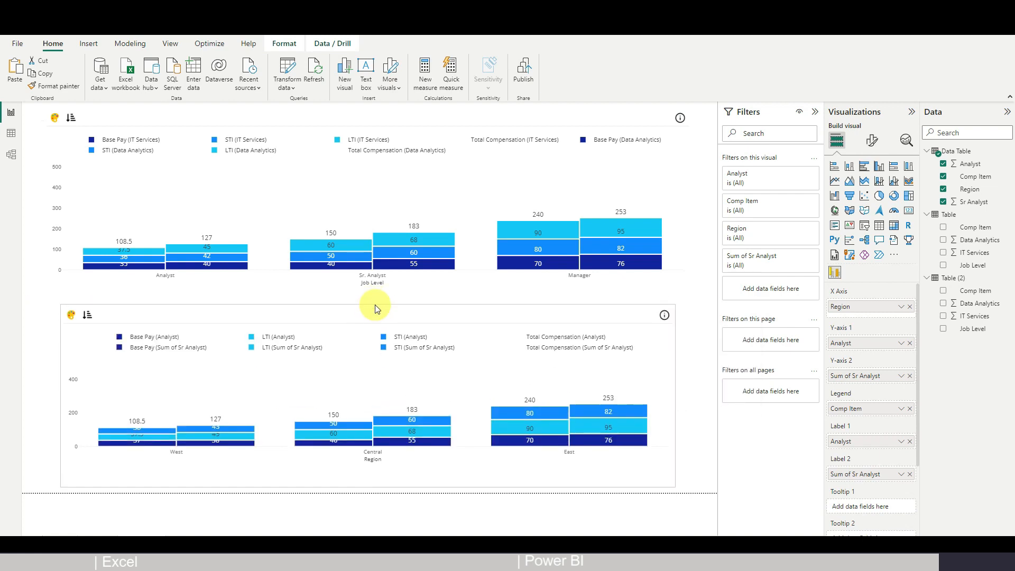